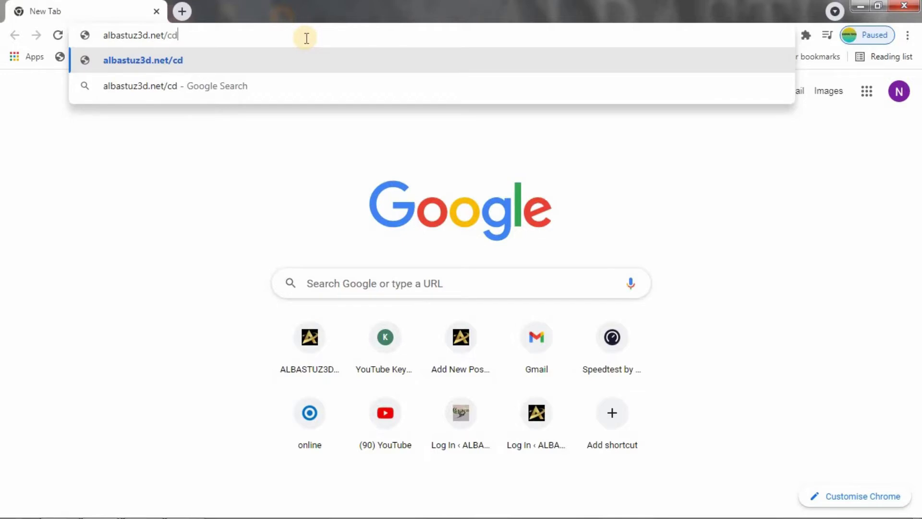
- Open albastuz3d.net/cdc and download the Android CDC driver for Windows 7/8/10 from its page
type("c")
key("Return")
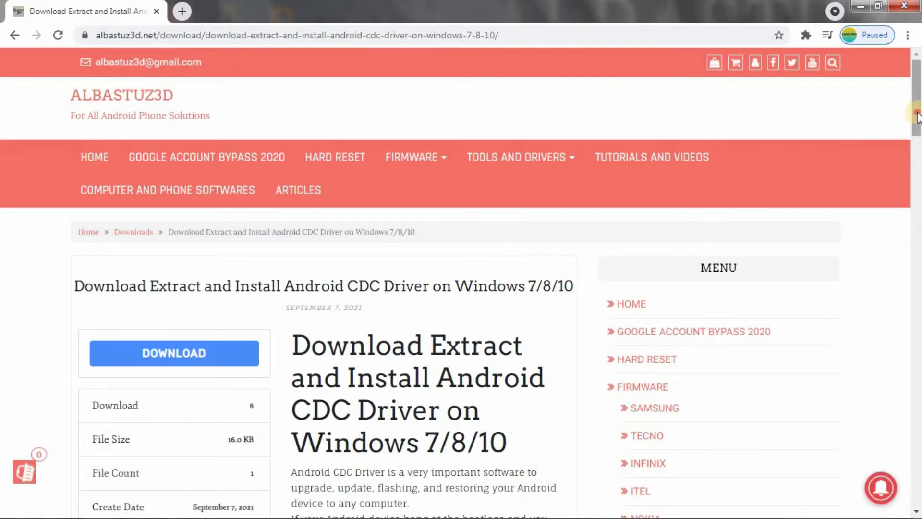
left_click_drag(918, 113, 906, 143)
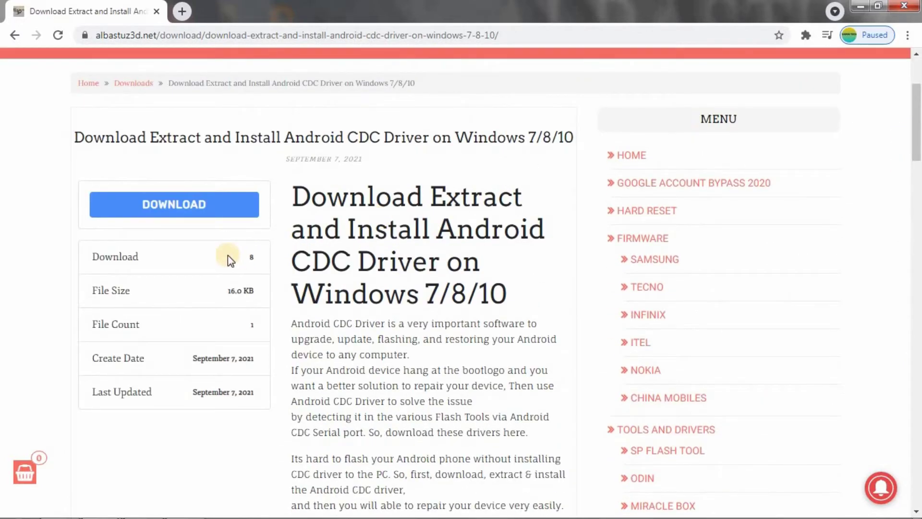
left_click(204, 205)
left_click(206, 205)
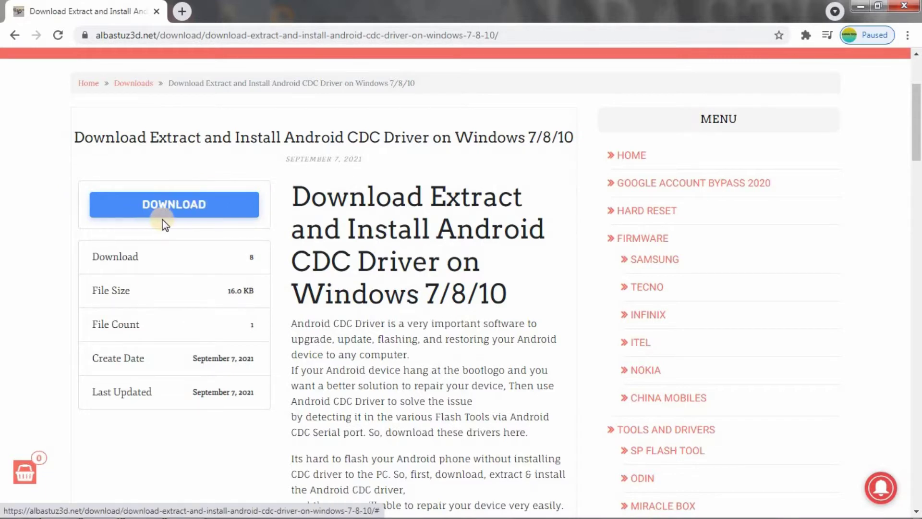
left_click(185, 207)
- Minimize the browser and open Device Manager in the Computer Management console
left_click(864, 6)
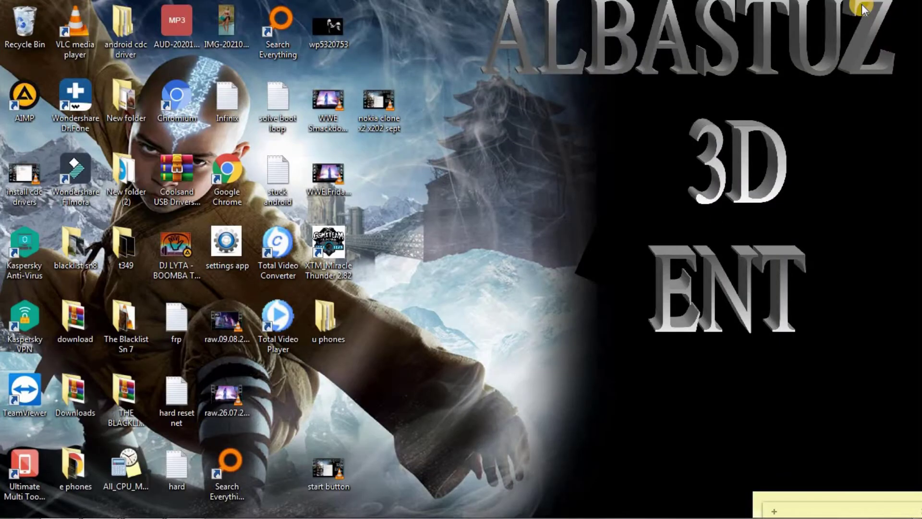
left_click(18, 506)
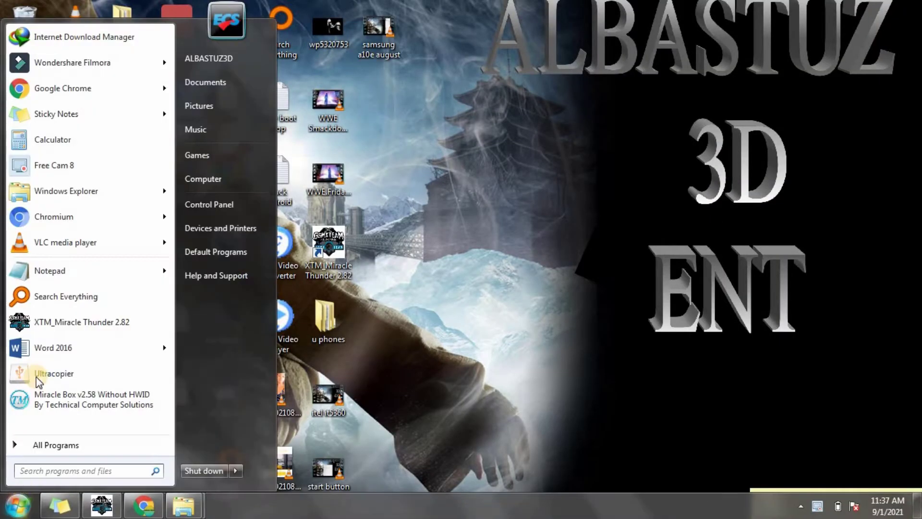
left_click(214, 177)
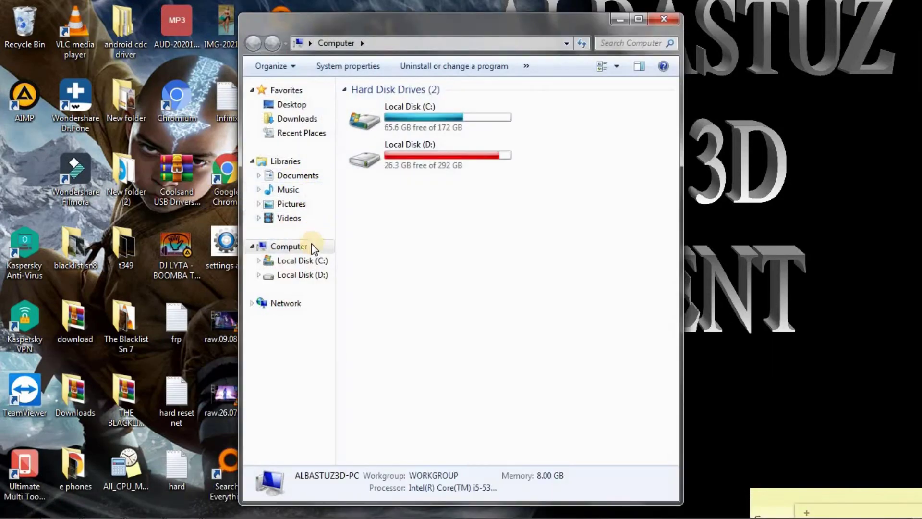
left_click(309, 245)
right_click(309, 245)
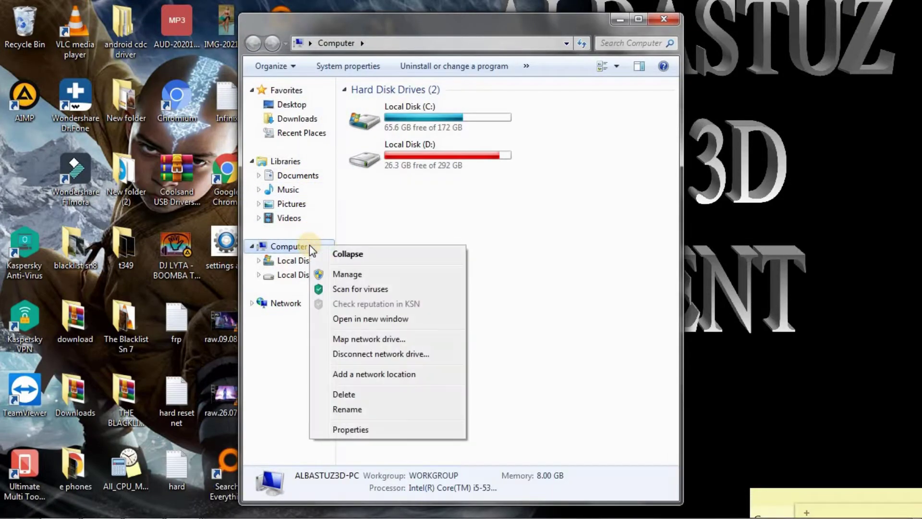
left_click(351, 275)
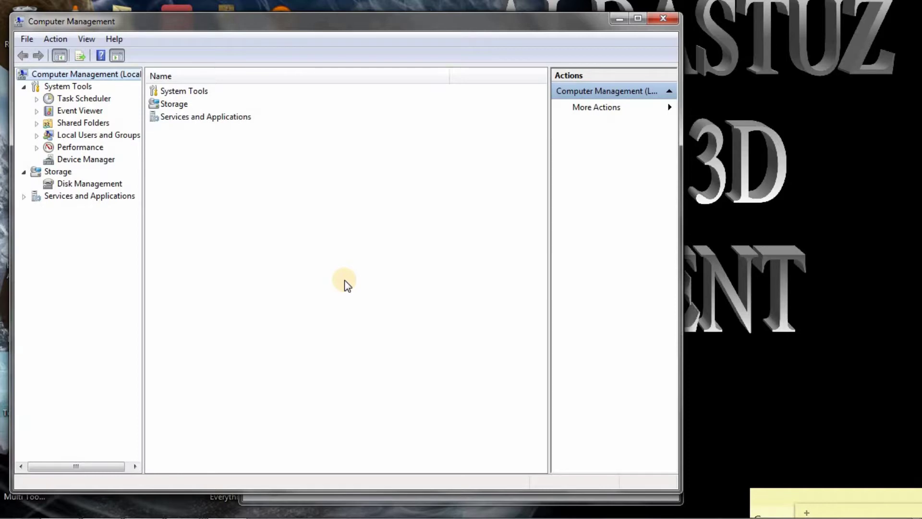
left_click(103, 162)
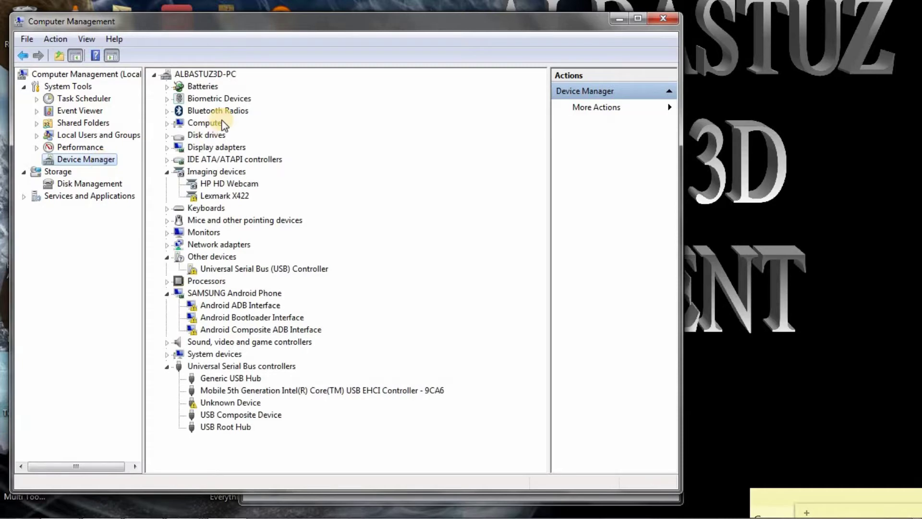
- Start adding legacy hardware to the PC, choosing manual selection from a list, all device types and installation from disk
right_click(215, 75)
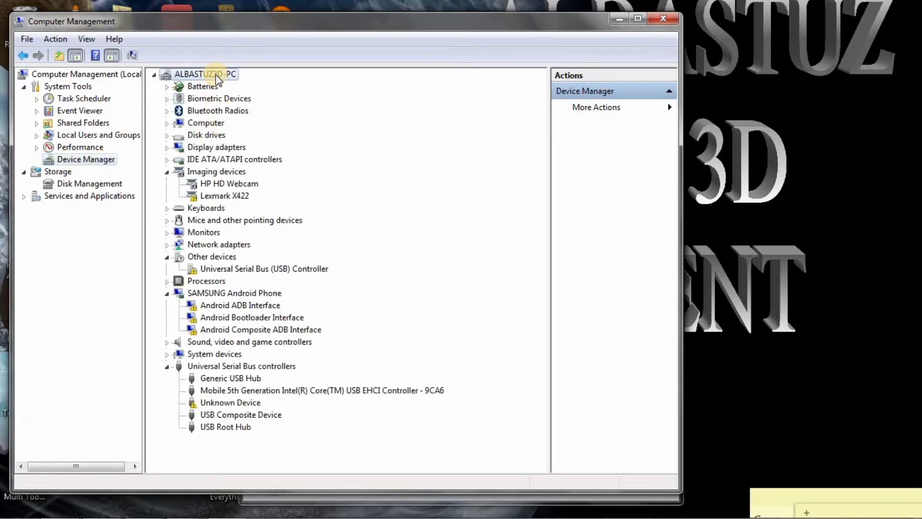
left_click(252, 99)
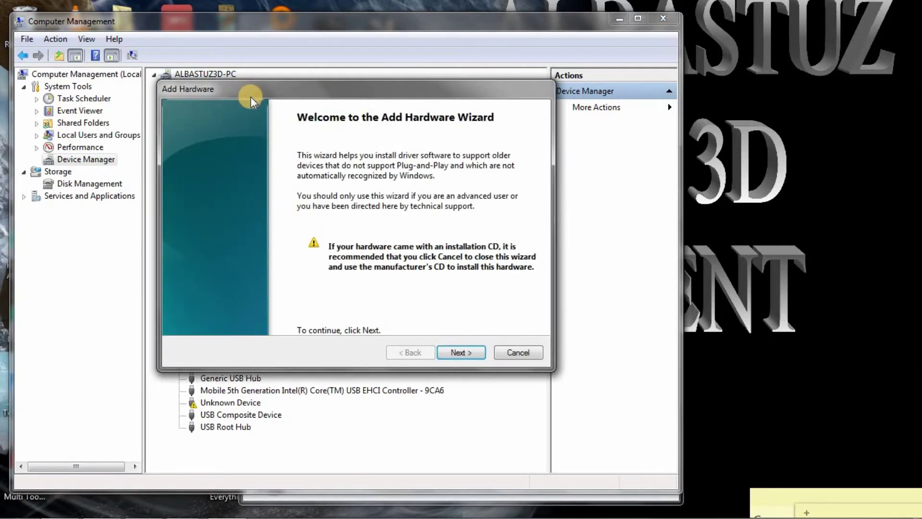
left_click(461, 353)
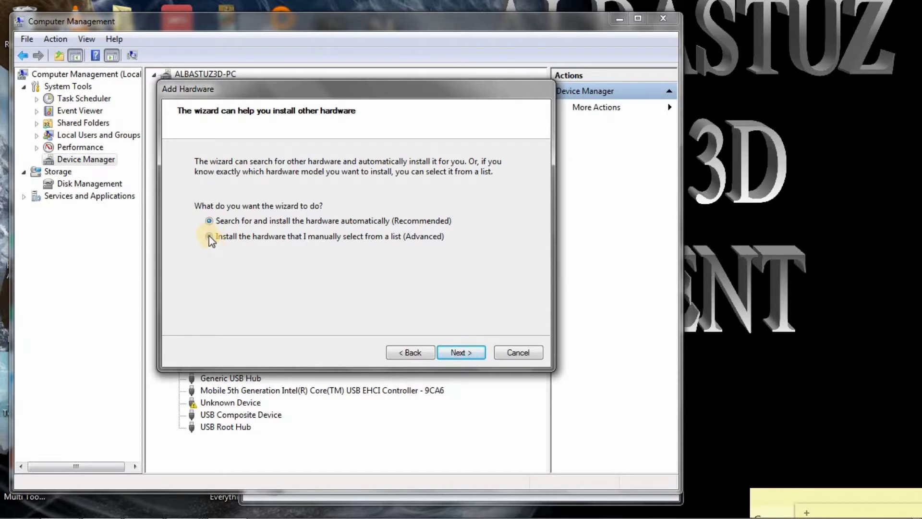
left_click(209, 236)
left_click(461, 353)
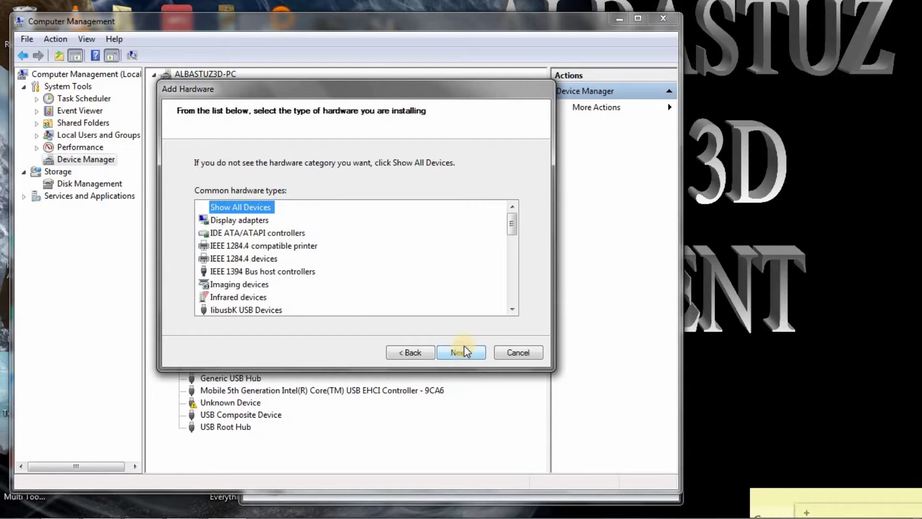
left_click(462, 353)
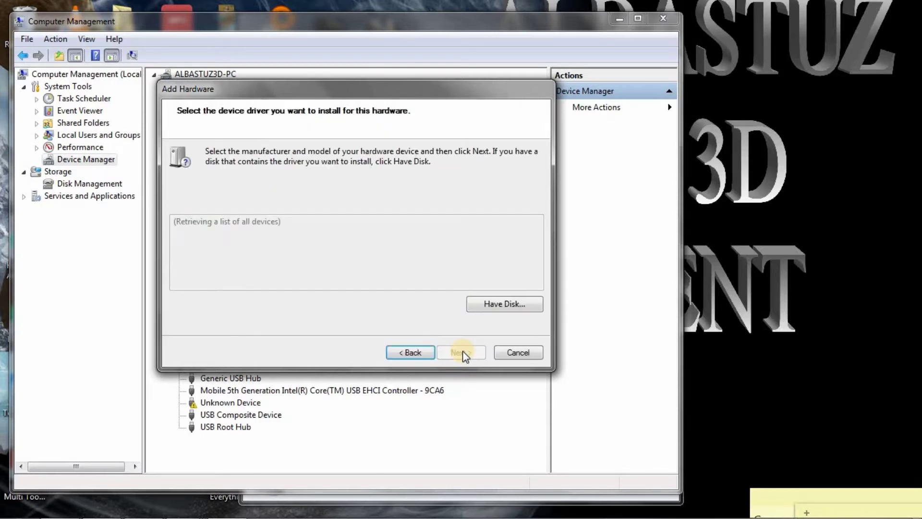
left_click(503, 304)
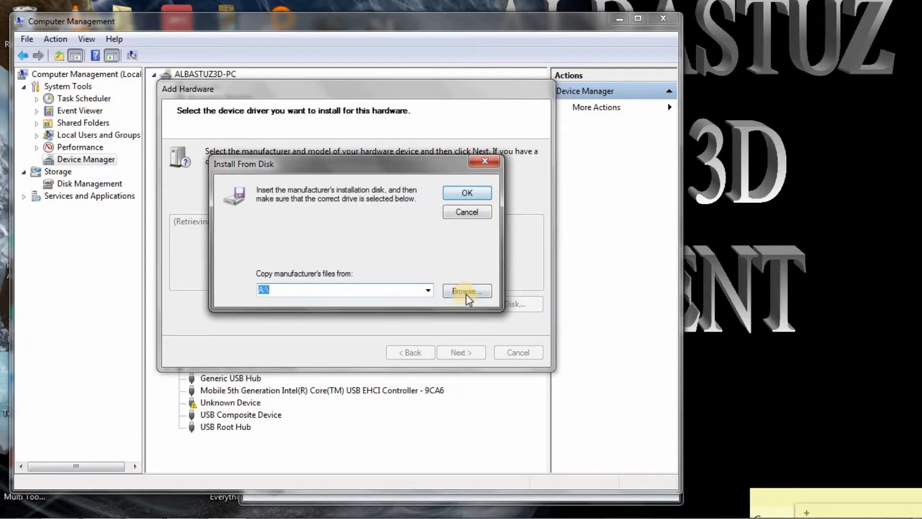
left_click(471, 292)
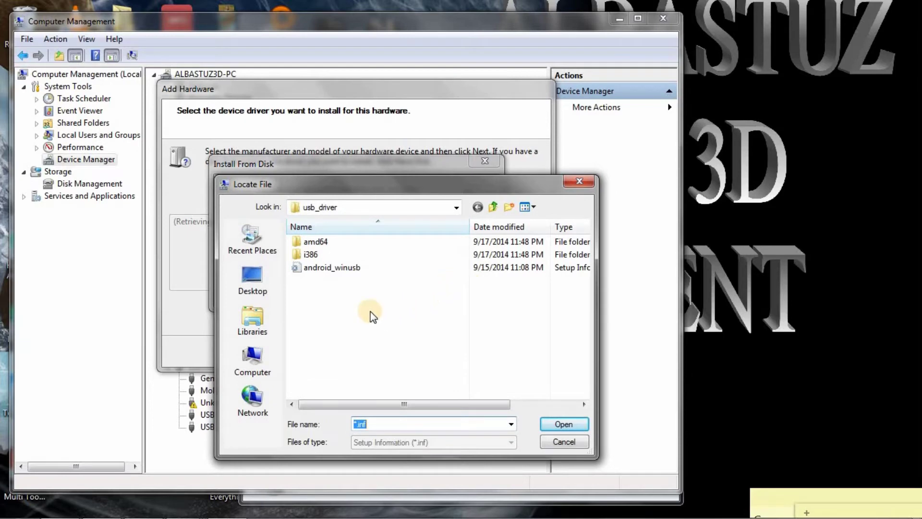
left_click(253, 281)
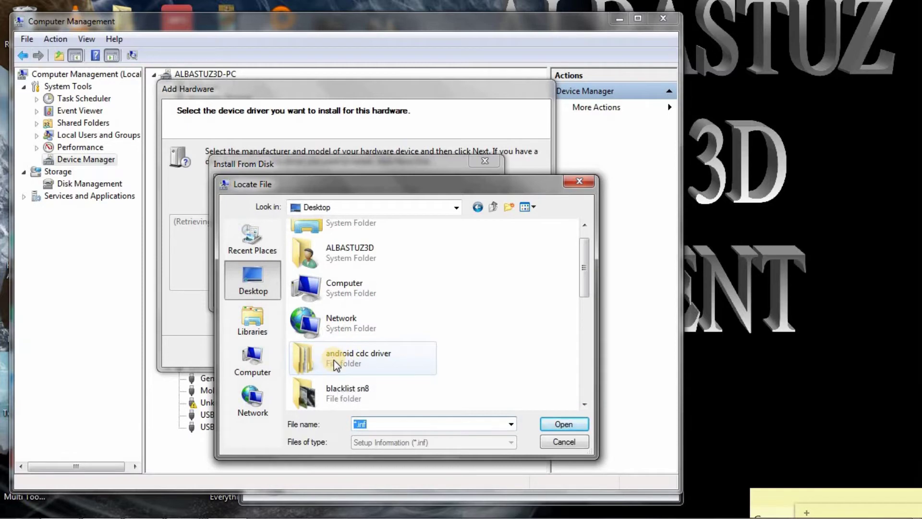
double_click(334, 359)
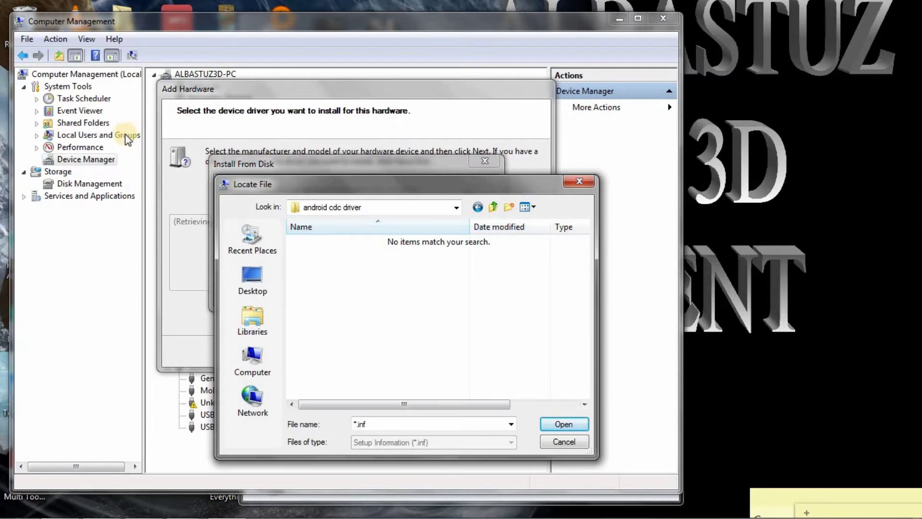
left_click(588, 182)
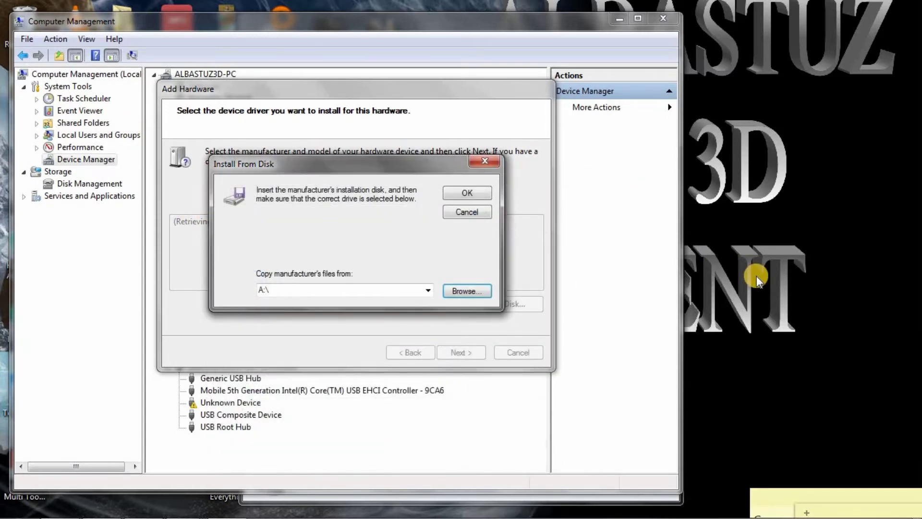
- Extract the android_cdc_driver archive from the desktop's android cdc driver folder into its own android_cdc_driver subfolder and close that file window
key("super+e")
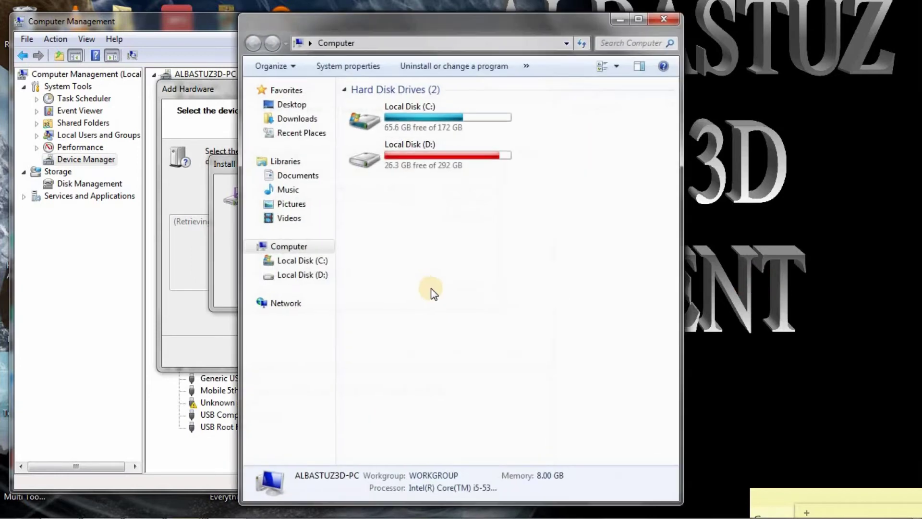
left_click(298, 105)
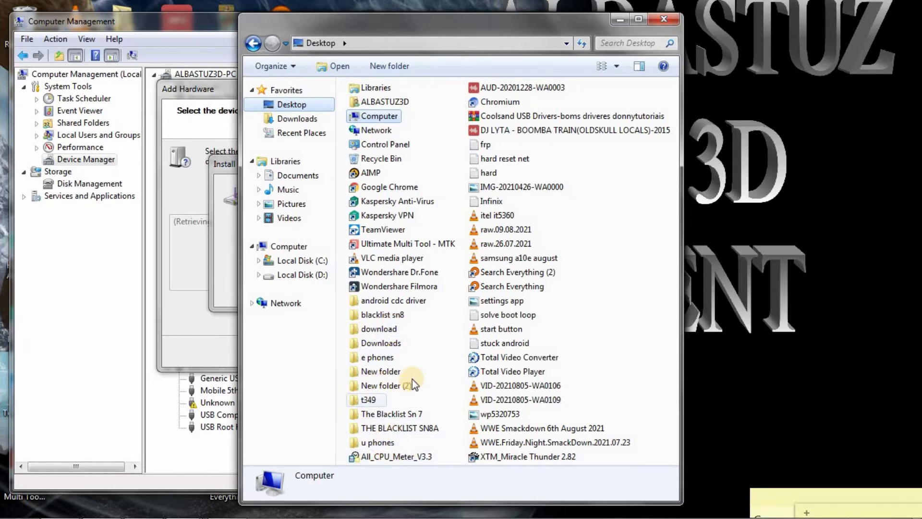
left_click(382, 371)
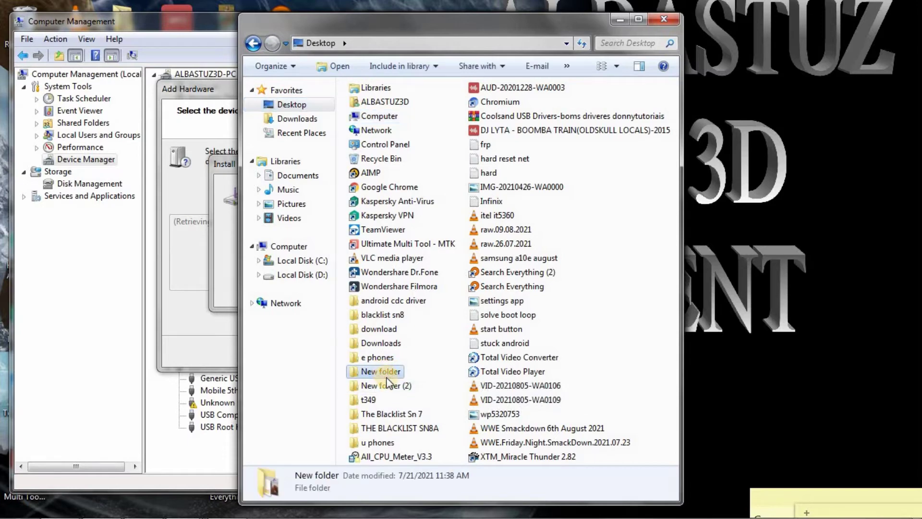
double_click(387, 301)
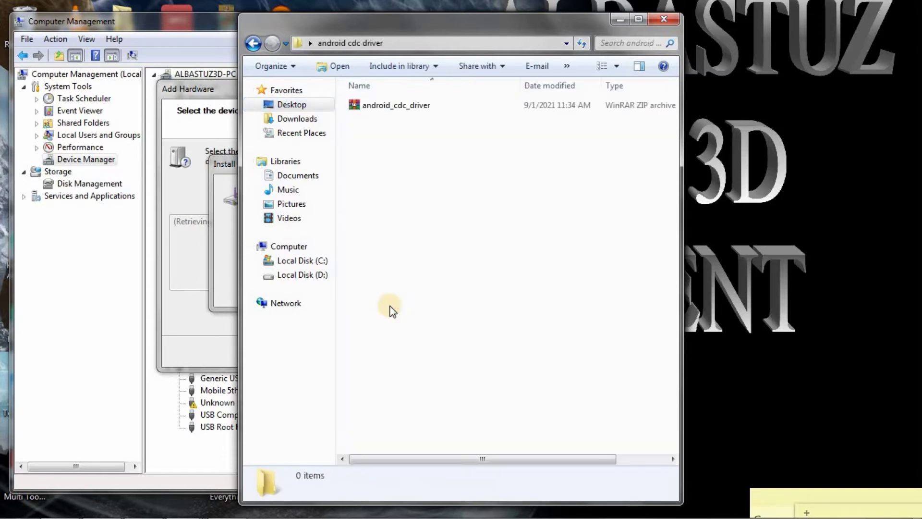
right_click(405, 108)
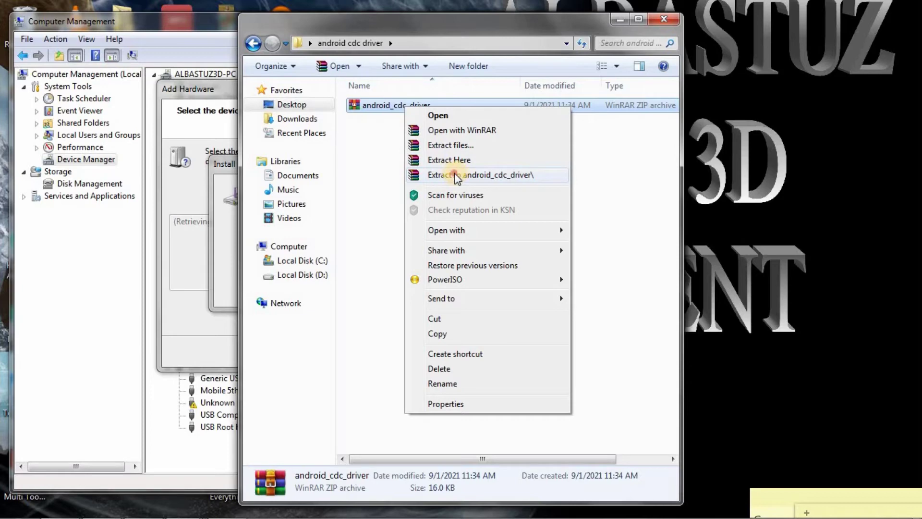
left_click(455, 178)
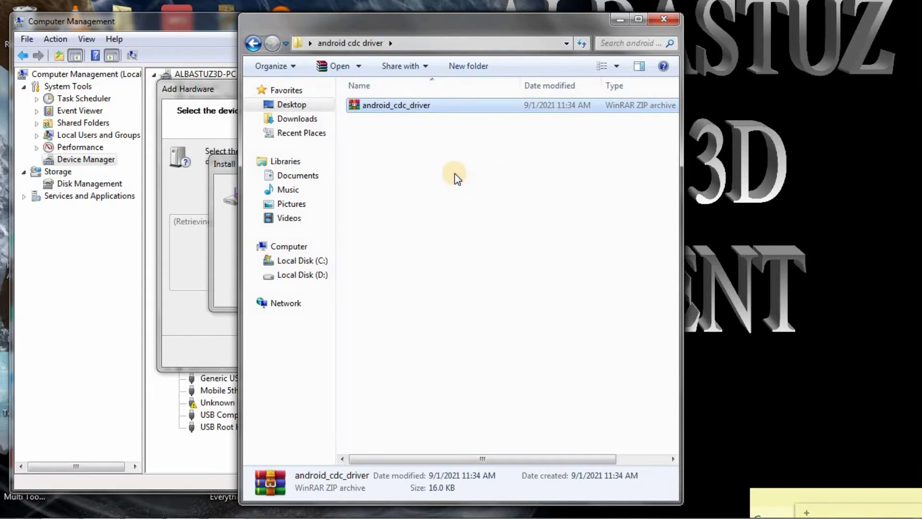
left_click(664, 22)
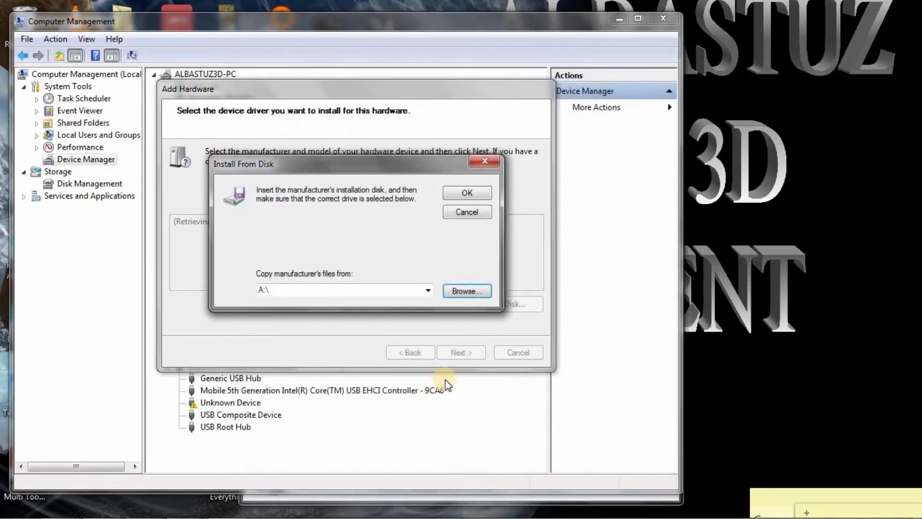
- Load the android_winusb setup file from the usb_driver folder as the driver source for the new hardware
left_click(459, 290)
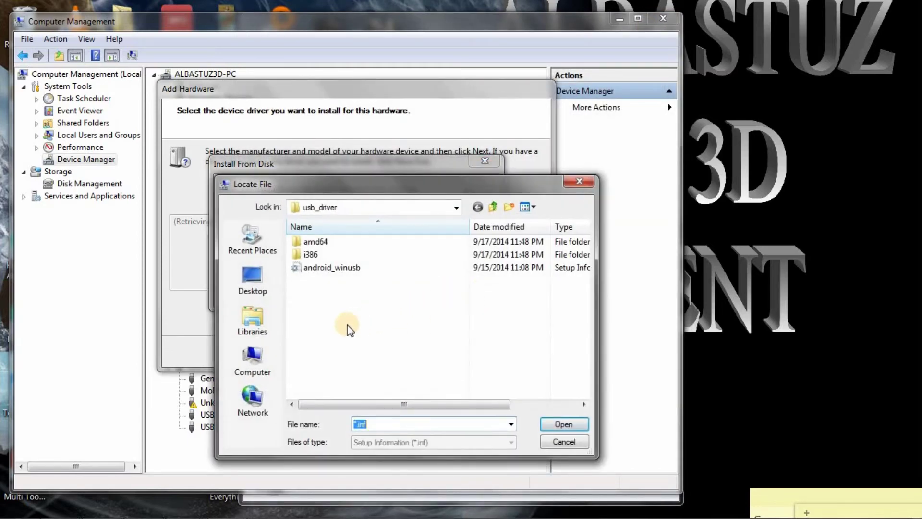
left_click(327, 267)
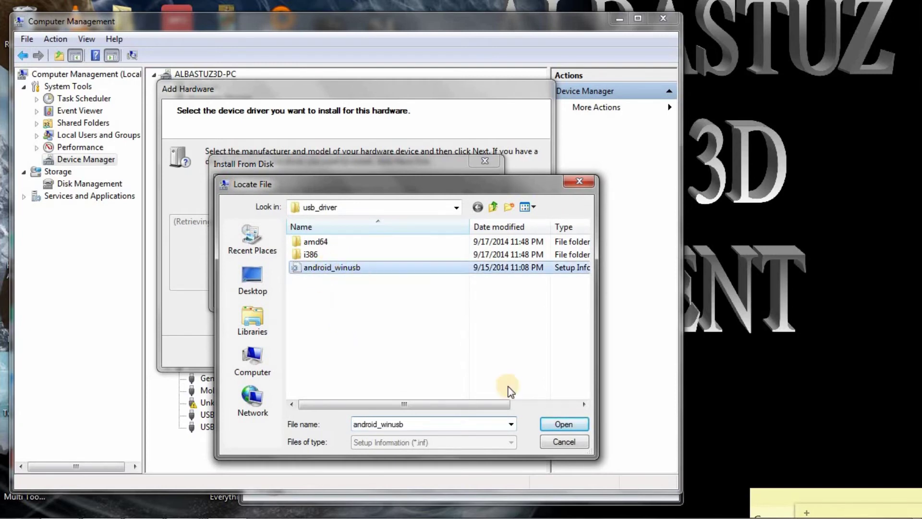
left_click(567, 429)
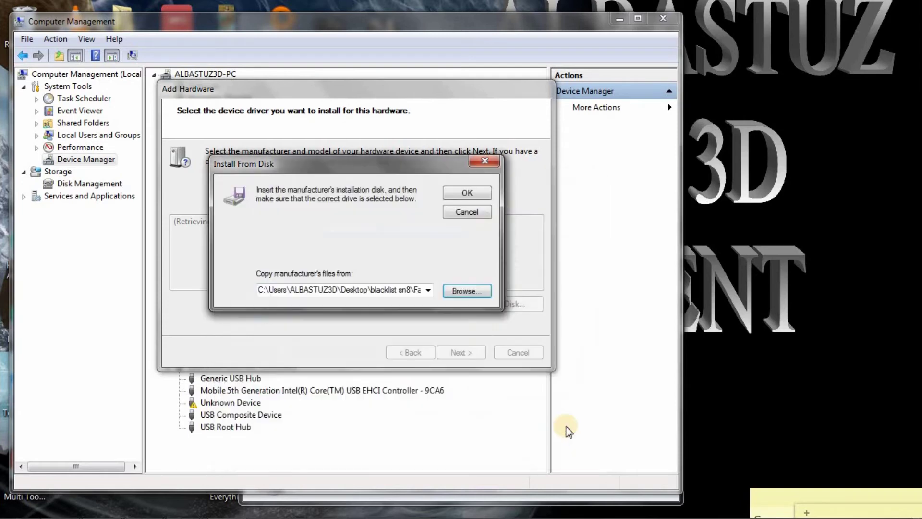
left_click(471, 194)
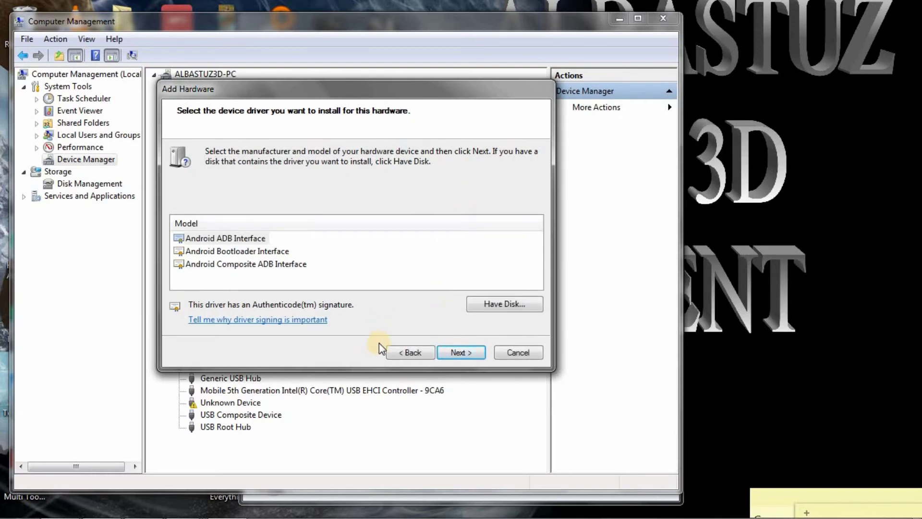
- Install the Android ADB Interface model, allow the Google Inc device software, finish the wizard and close the Computer Management and Computer windows
left_click(469, 355)
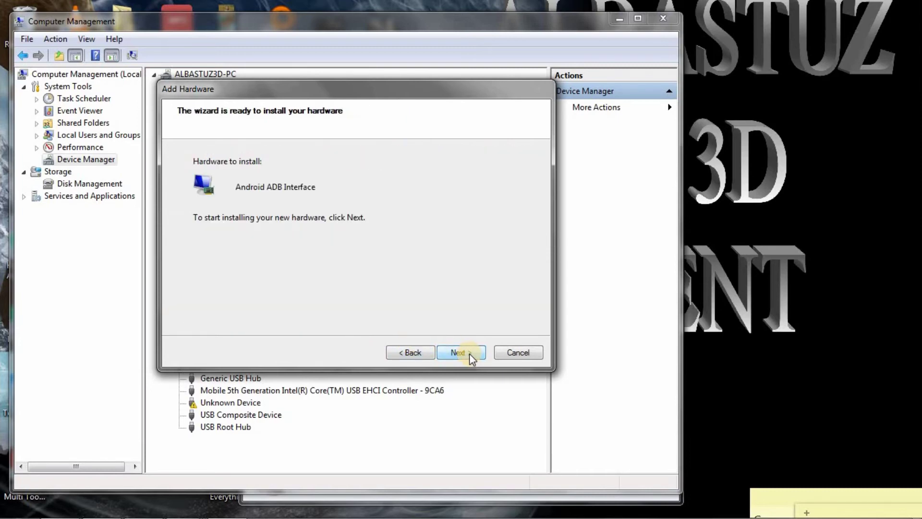
left_click(469, 353)
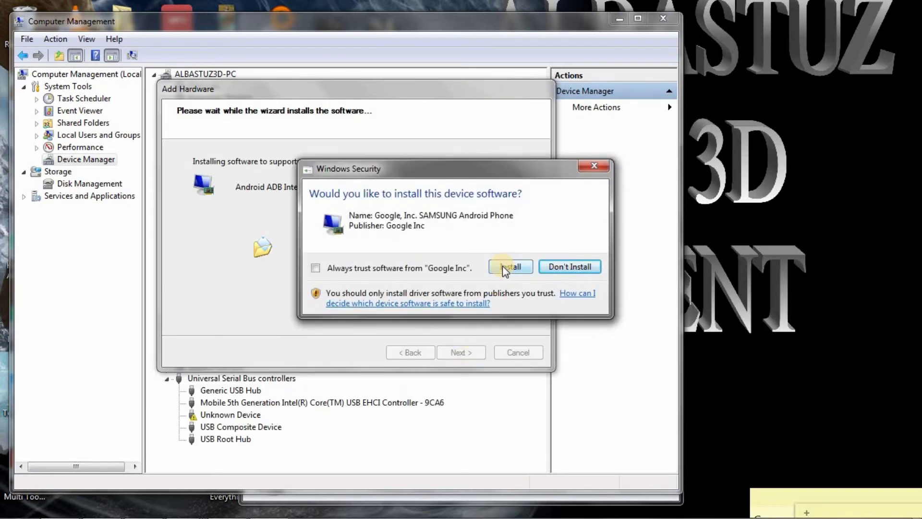
left_click(505, 268)
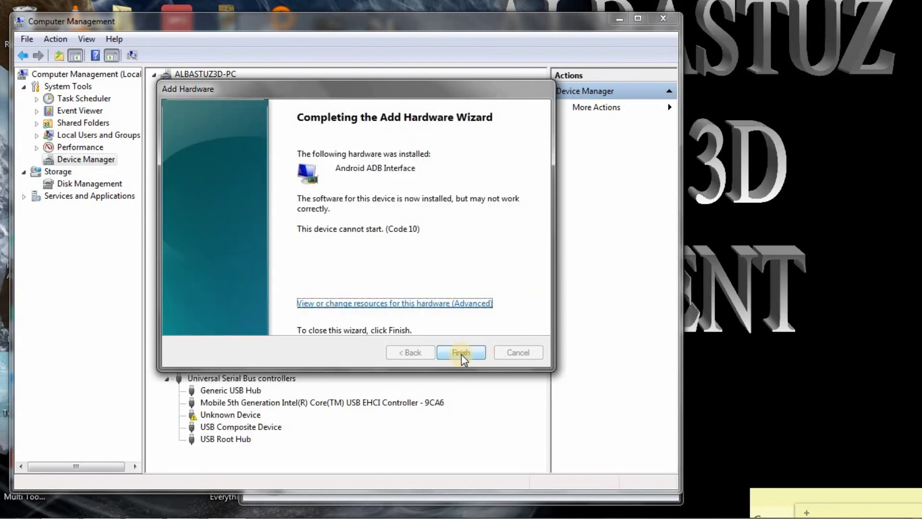
left_click(461, 354)
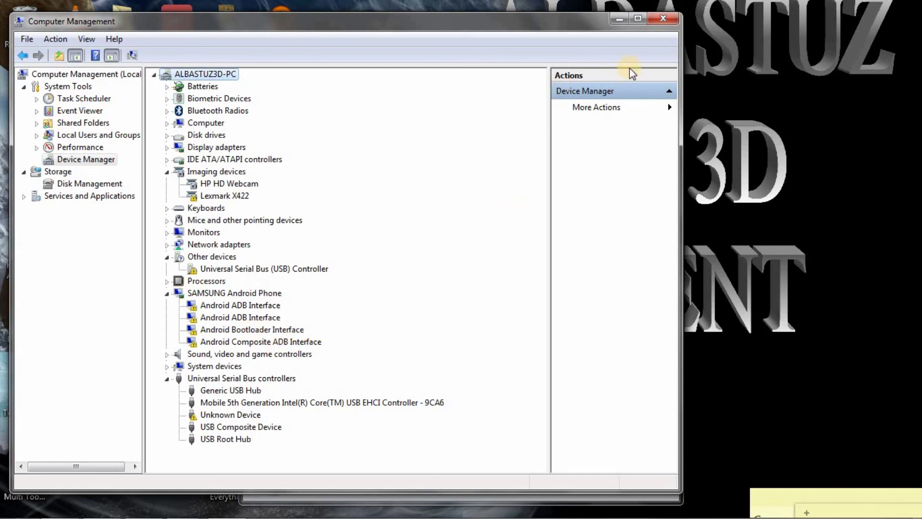
left_click(663, 19)
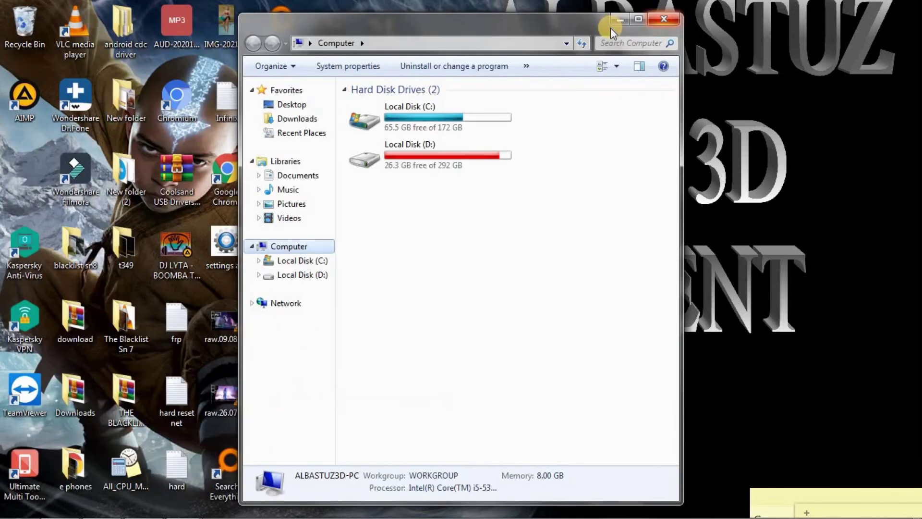
left_click(664, 21)
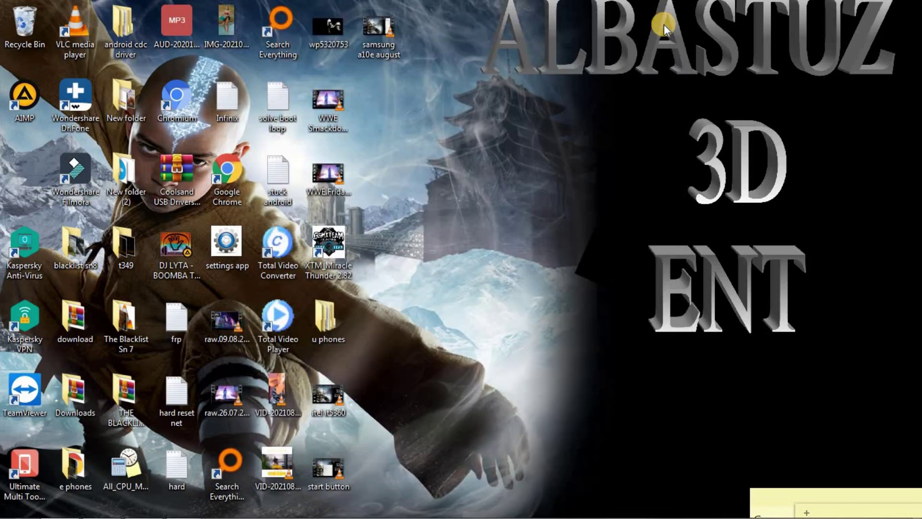